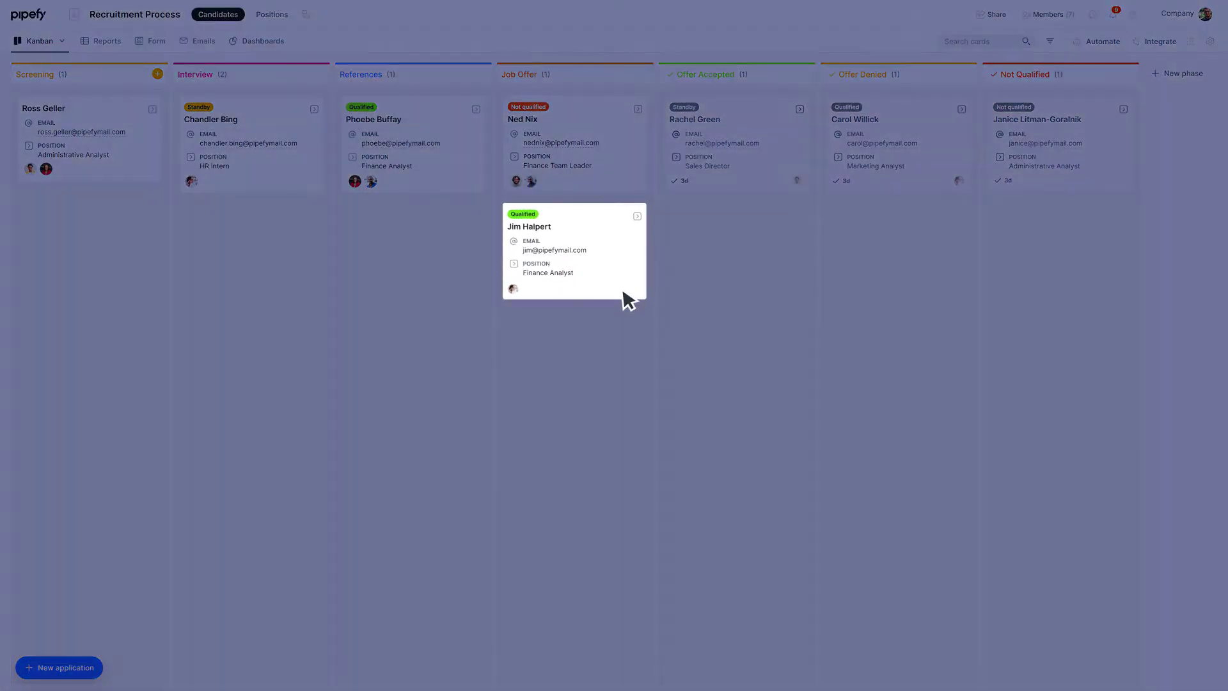
Open the candidate's card in the Job Offer phase of the Recruitment Process board
{"action": "left_click", "coordinate": [623, 291]}
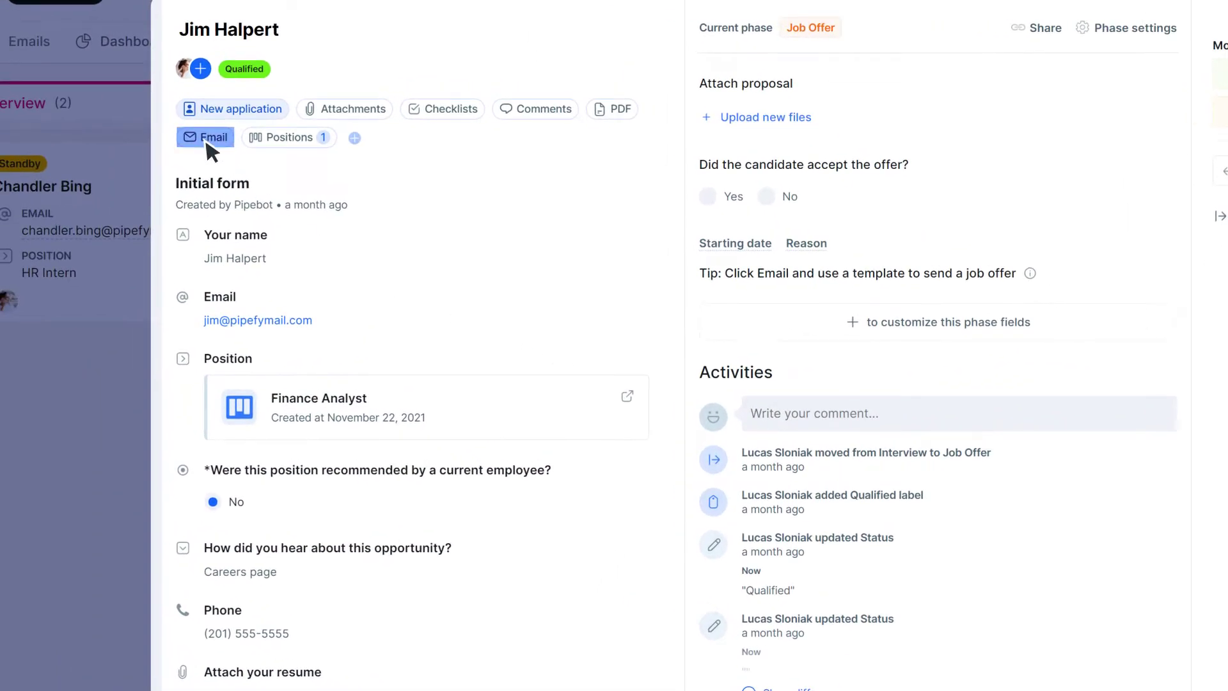
From the card's Email section, open a new email template form under Use a template
{"action": "left_click", "coordinate": [206, 137]}
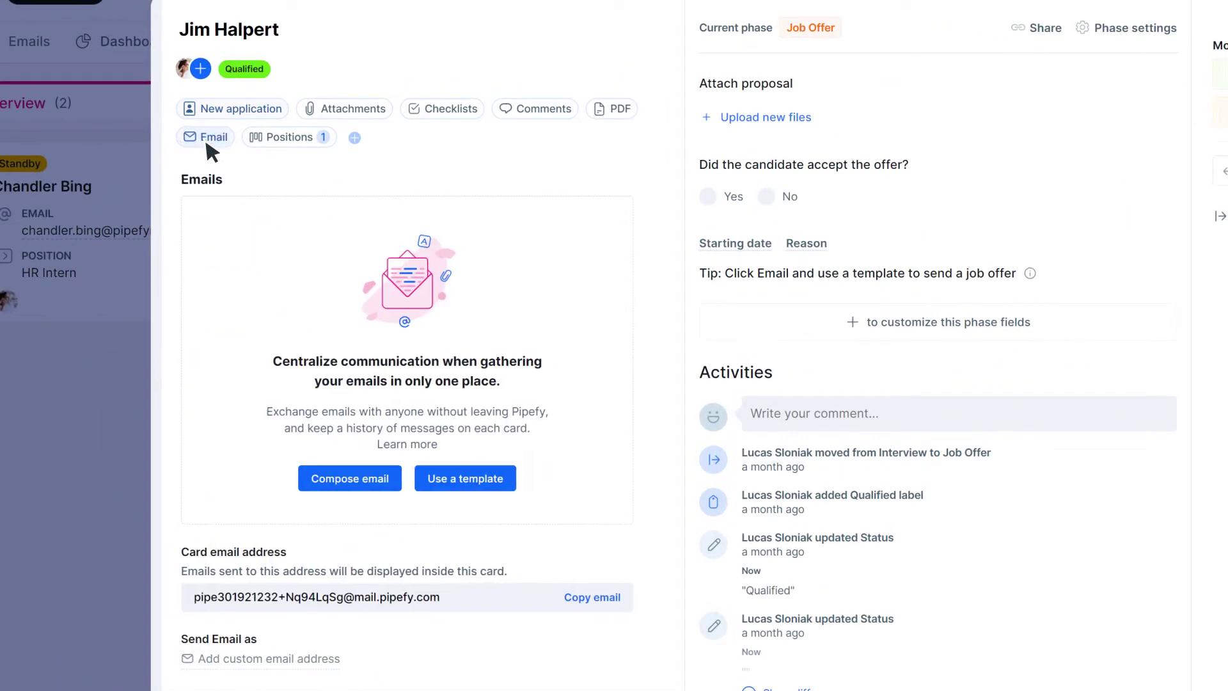
{"action": "left_click", "coordinate": [473, 489]}
{"action": "left_click", "coordinate": [559, 431]}
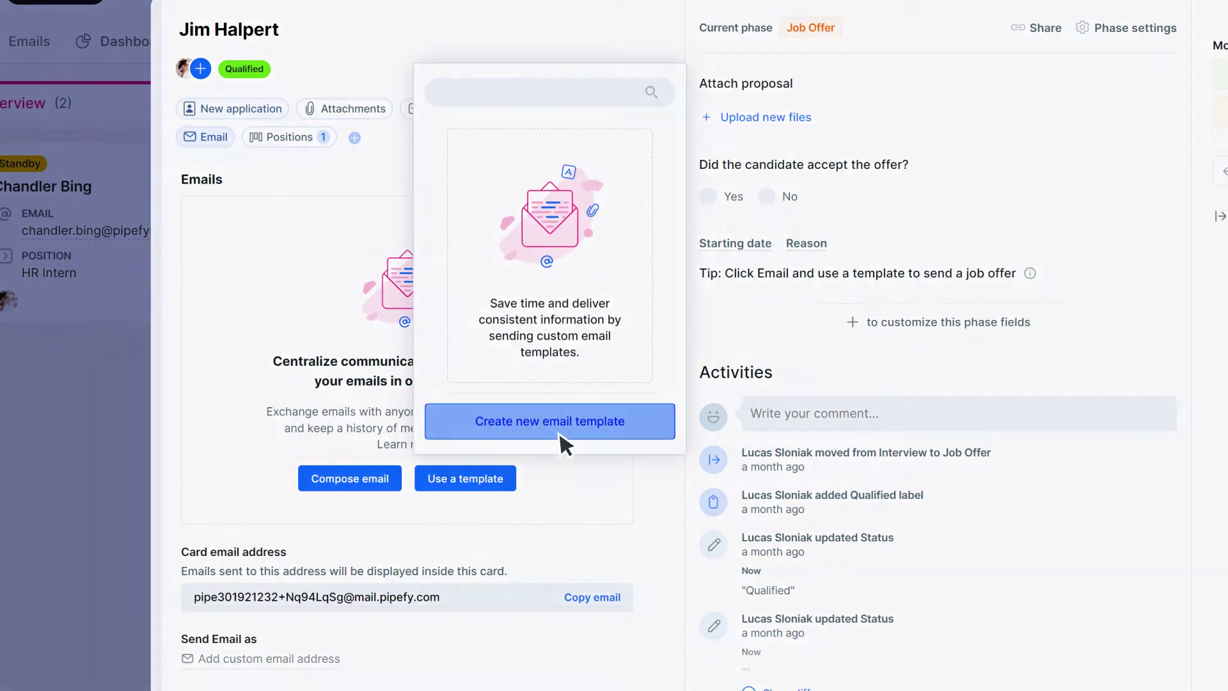
{"action": "left_click", "coordinate": [619, 481]}
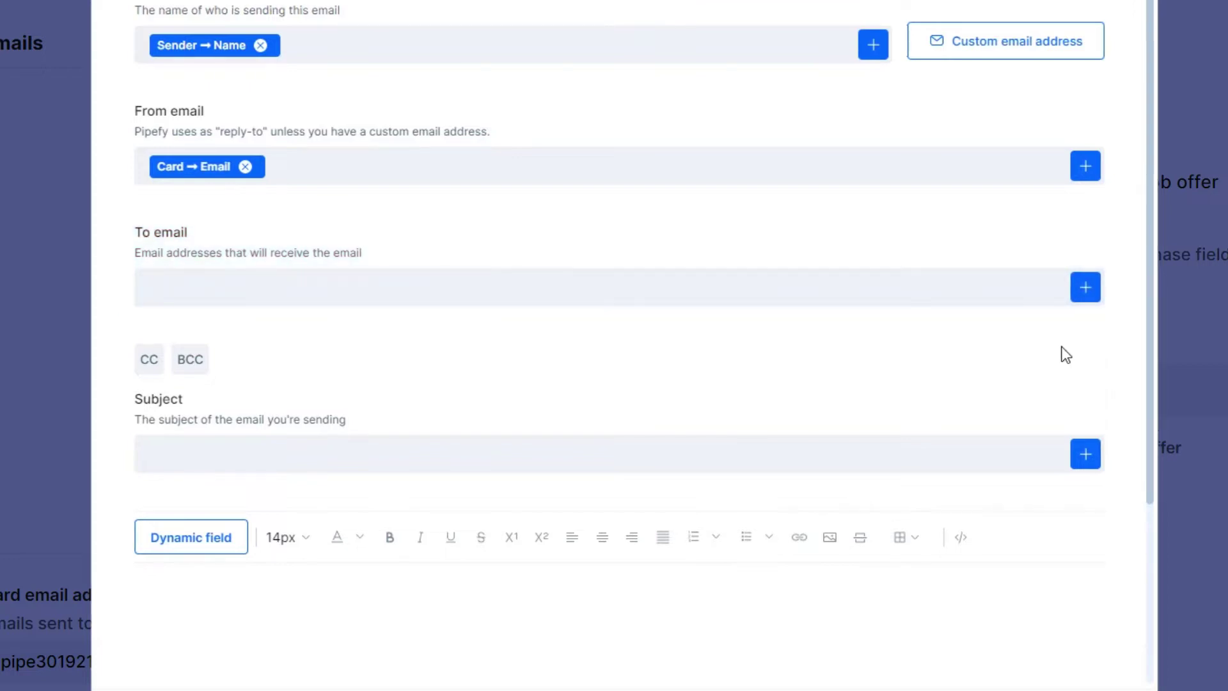
Set the template's To email to the Start form Email dynamic field
{"action": "left_click", "coordinate": [1086, 288]}
{"action": "scroll", "coordinate": [966, 487], "scroll_direction": "down", "scroll_amount": 7}
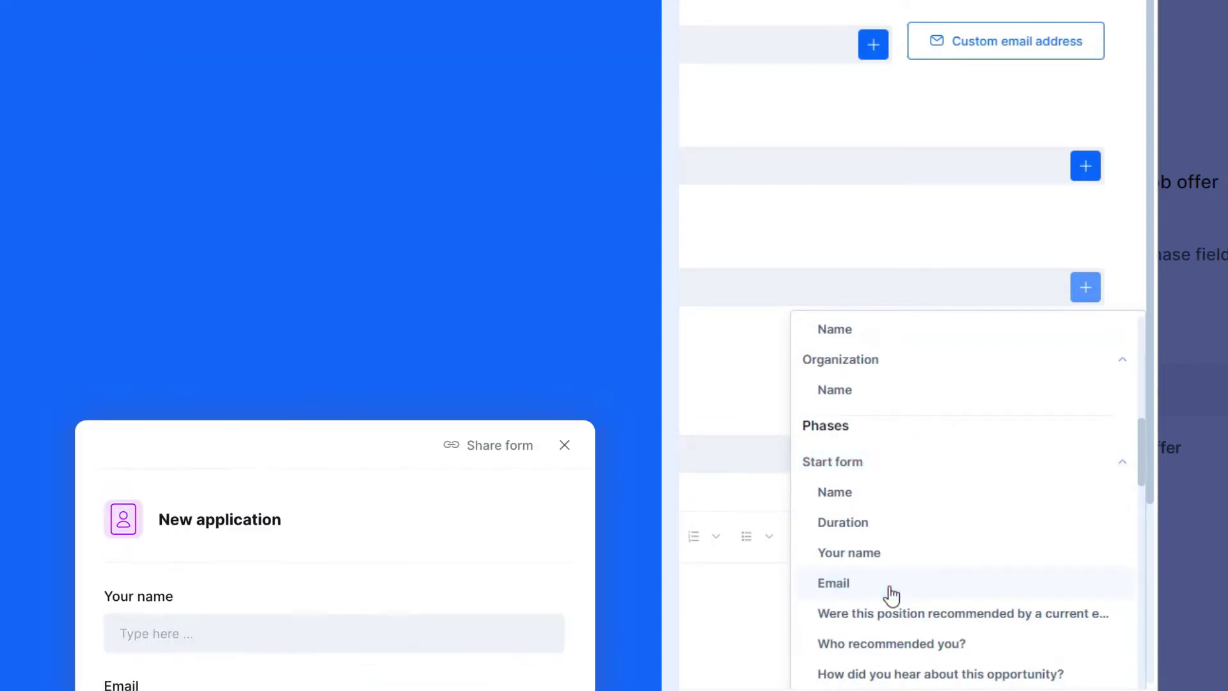
{"action": "left_click", "coordinate": [891, 595]}
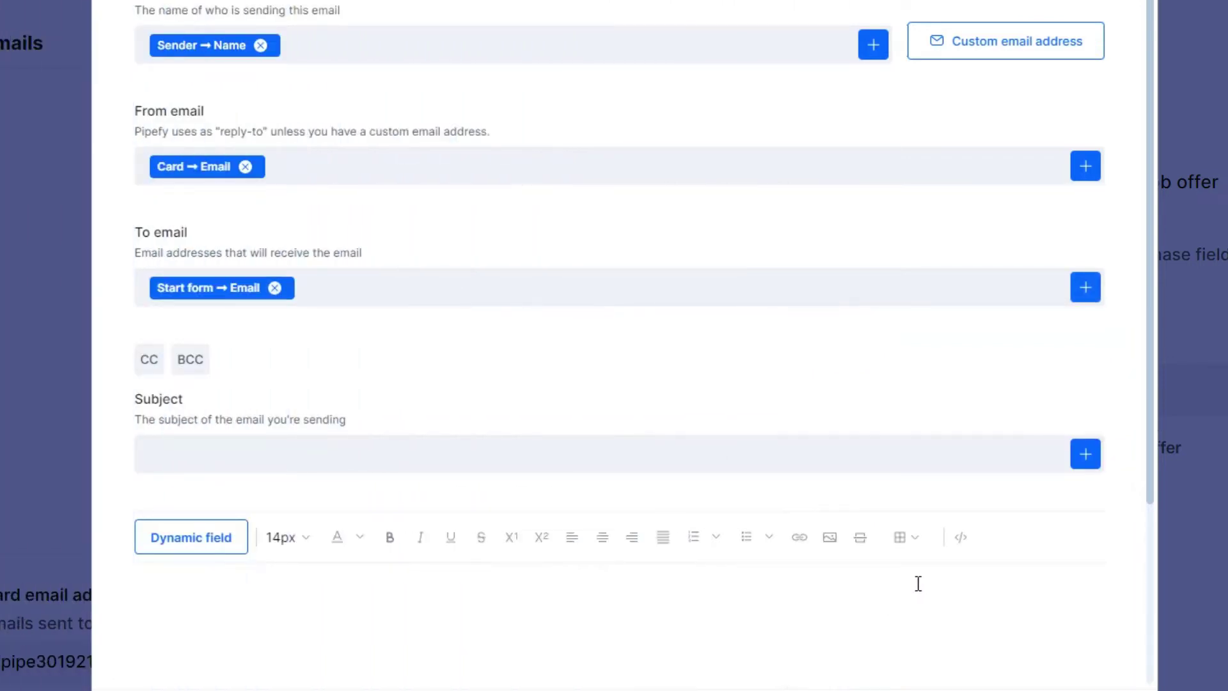
Set the template subject to the Card Title dynamic field
{"action": "left_click", "coordinate": [1022, 454]}
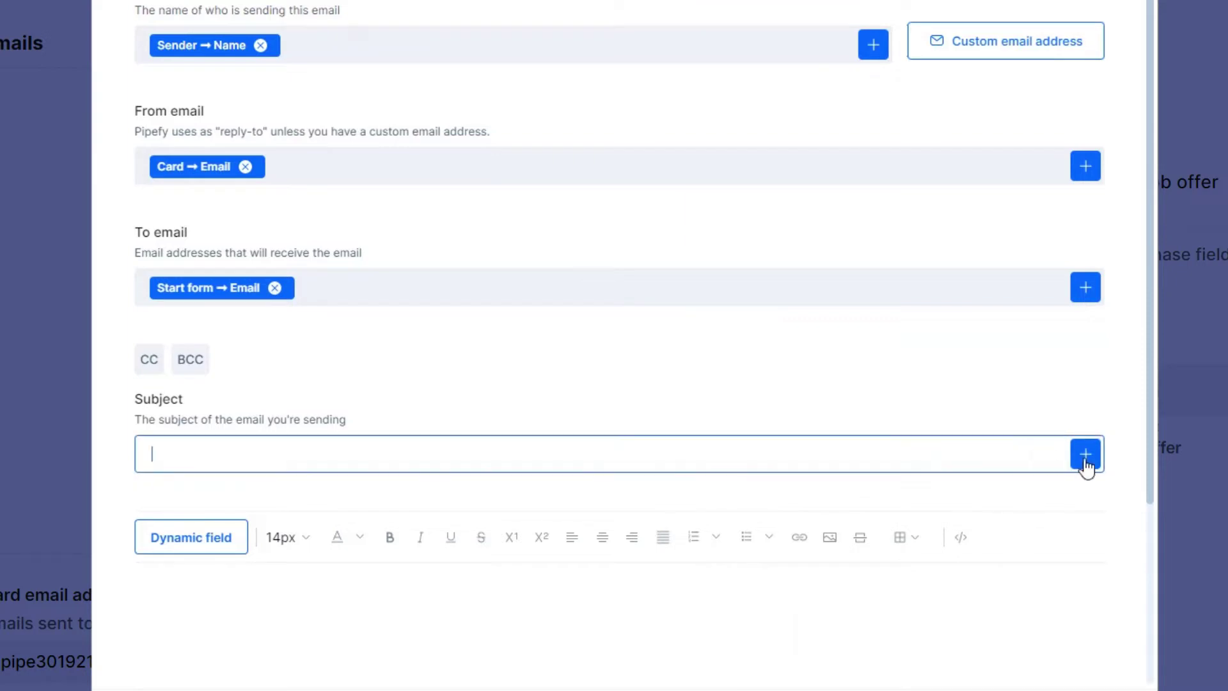
{"action": "left_click", "coordinate": [1086, 455]}
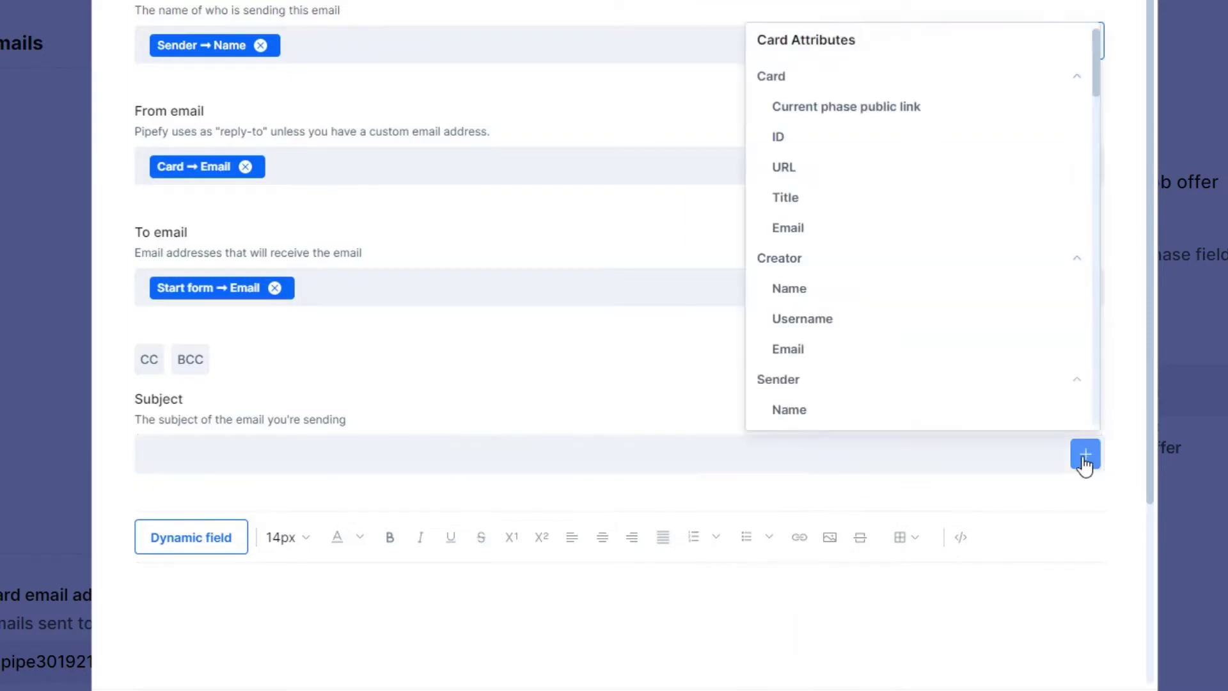
{"action": "left_click", "coordinate": [795, 198]}
{"action": "scroll", "coordinate": [842, 294], "scroll_direction": "down", "scroll_amount": 5}
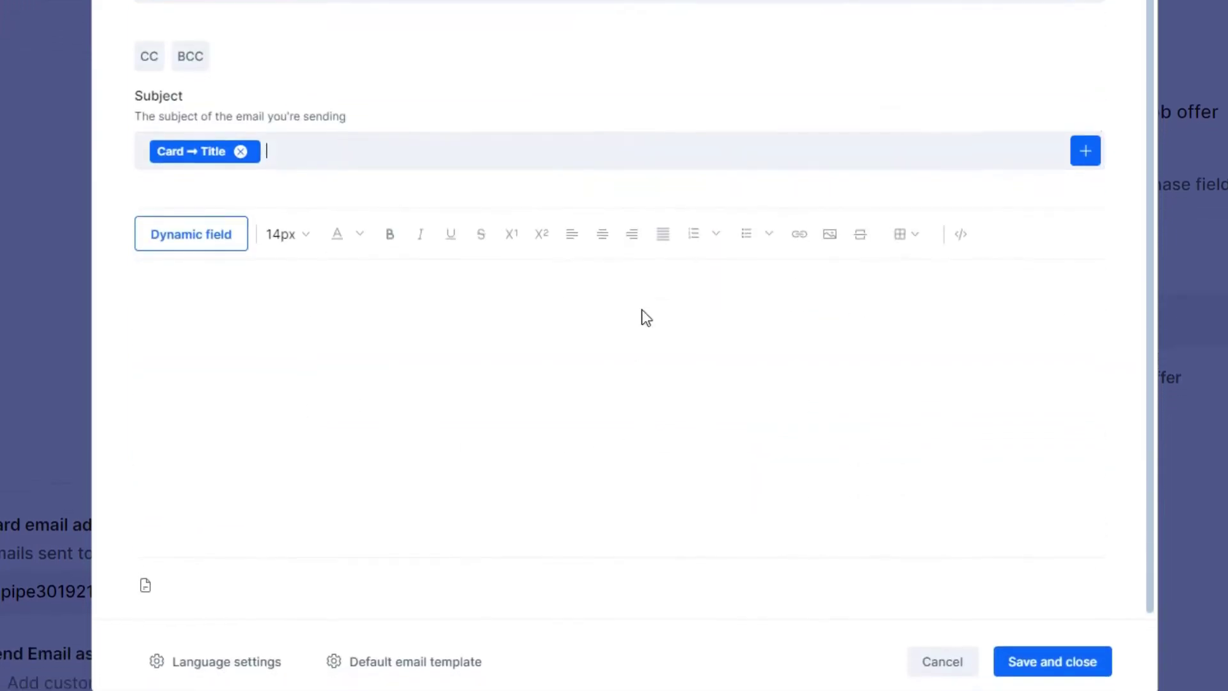
Start the body with 'Dear {Your name},' then 'Your application for the' on a new line
{"action": "left_click", "coordinate": [256, 269]}
{"action": "type", "text": "Dear"}
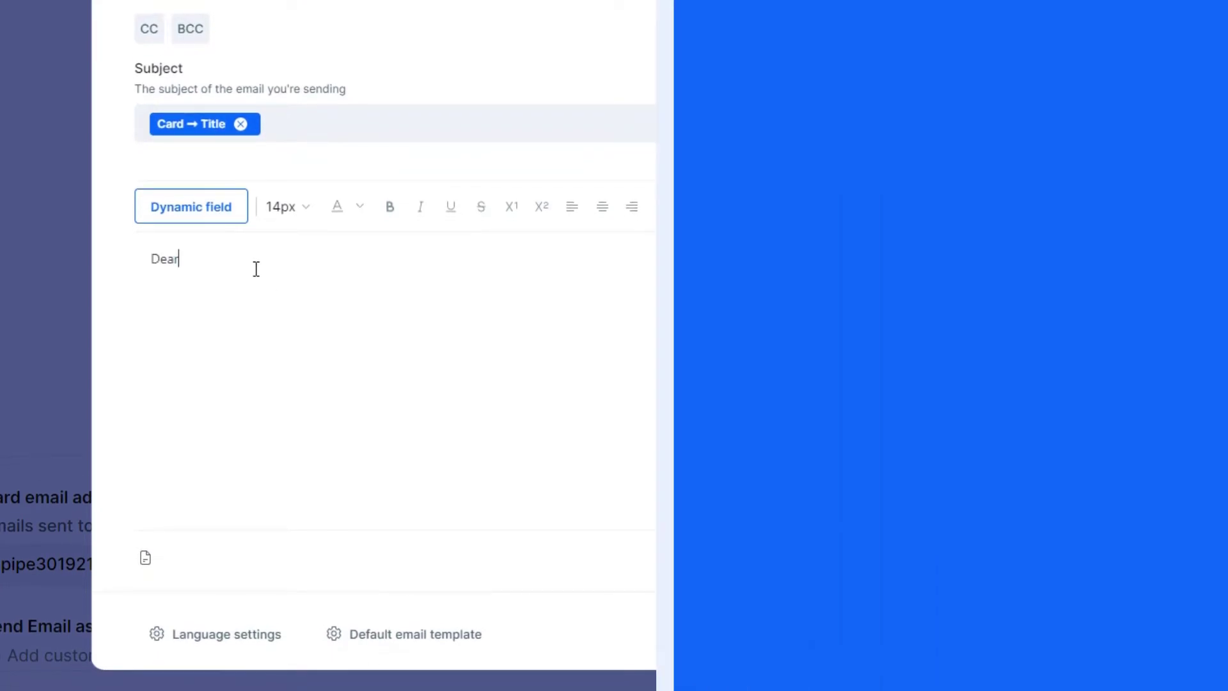
{"action": "left_click", "coordinate": [244, 213]}
{"action": "scroll", "coordinate": [320, 362], "scroll_direction": "down", "scroll_amount": 4}
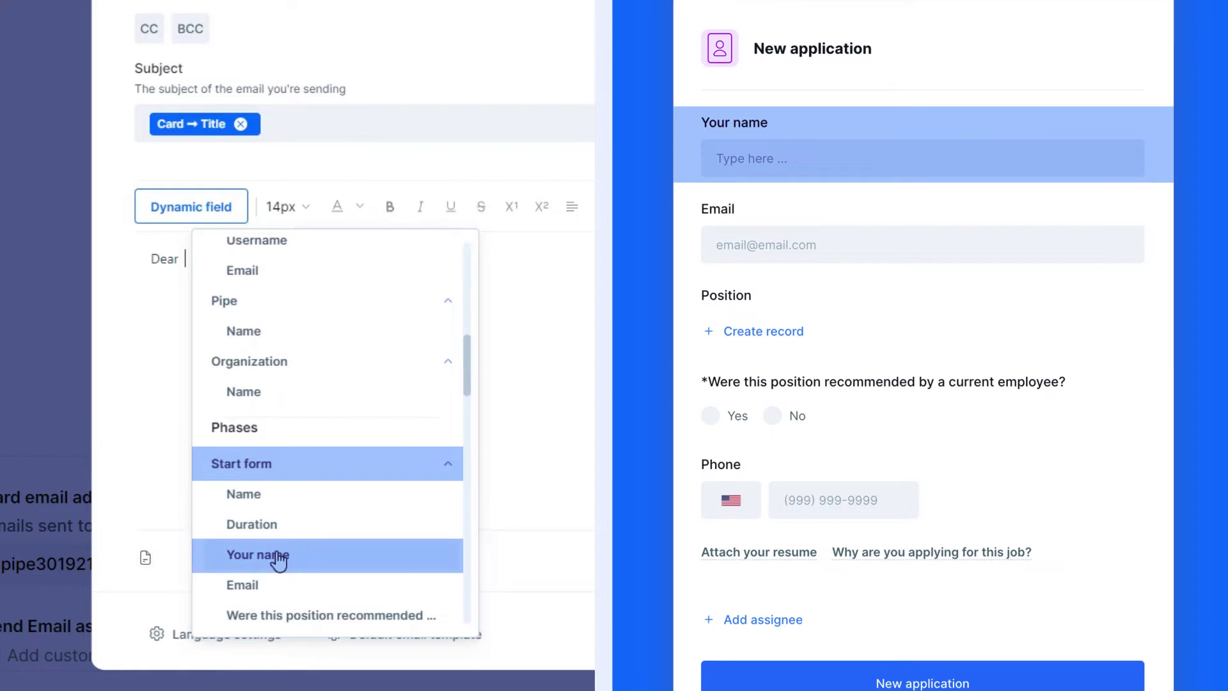
{"action": "left_click", "coordinate": [279, 557]}
{"action": "type", "text": ","}
{"action": "key", "text": "Return"}
{"action": "type", "text": "Your "}
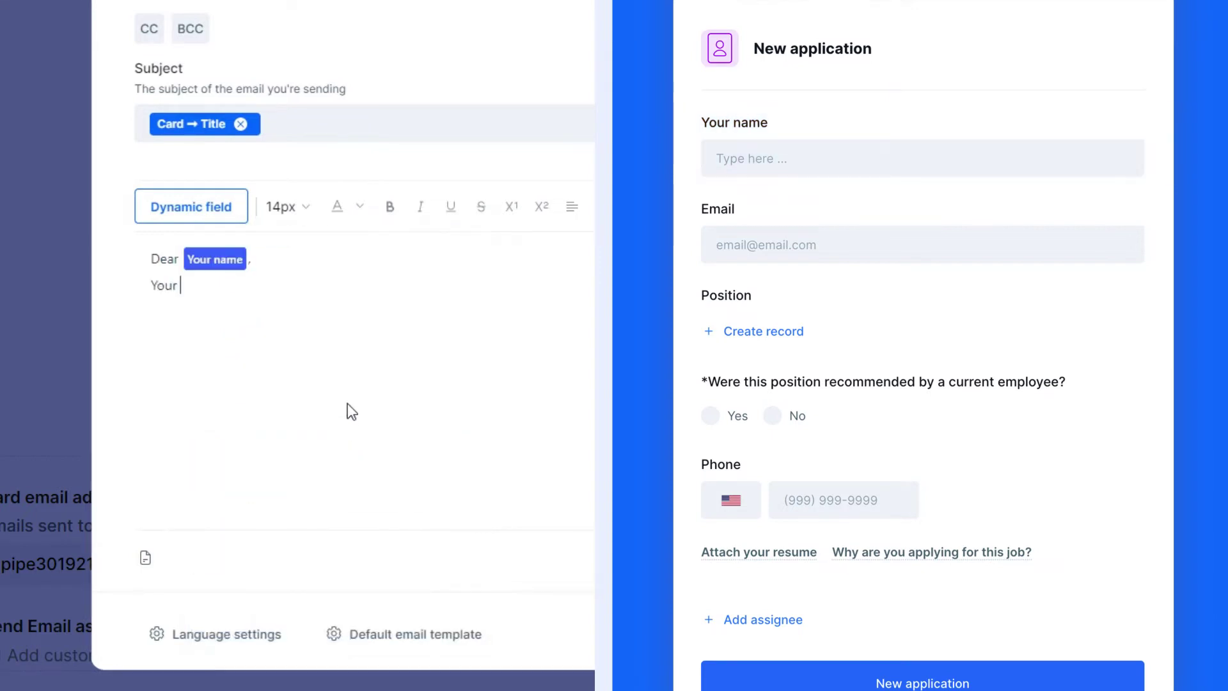
{"action": "type", "text": "application for the"}
Insert the Position field, followed by 'position has been accepted' and 'Regards,'
{"action": "left_click", "coordinate": [201, 212]}
{"action": "scroll", "coordinate": [316, 389], "scroll_direction": "down", "scroll_amount": 10}
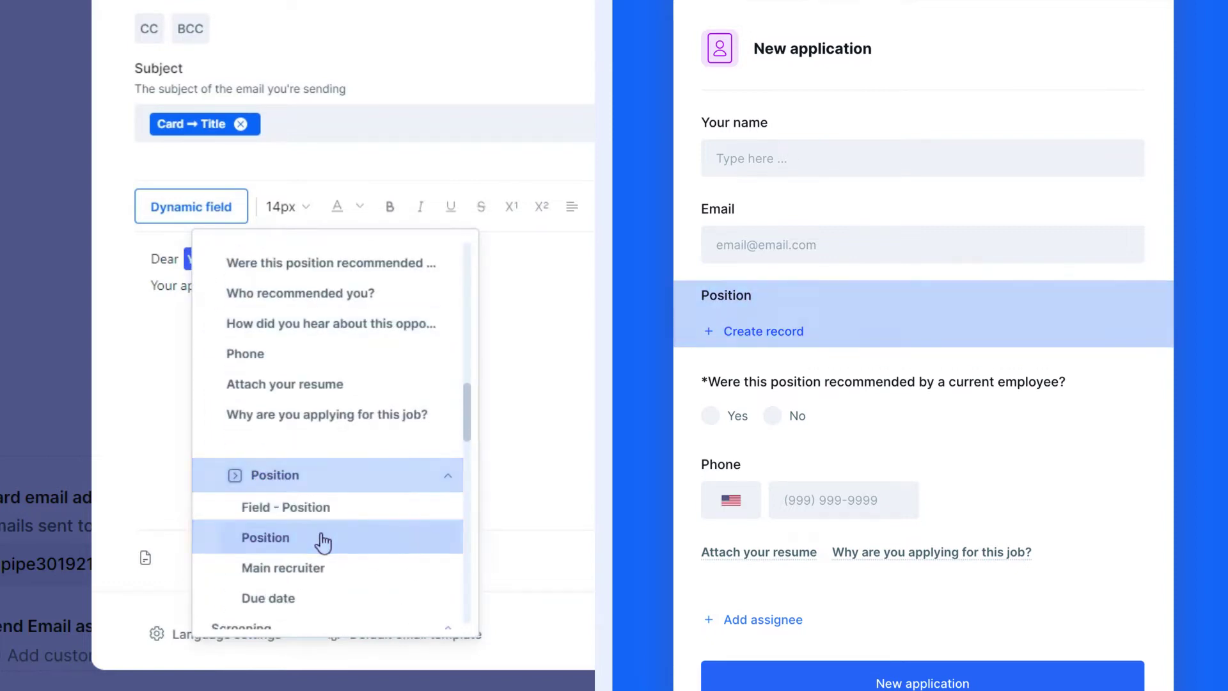
{"action": "left_click", "coordinate": [322, 537]}
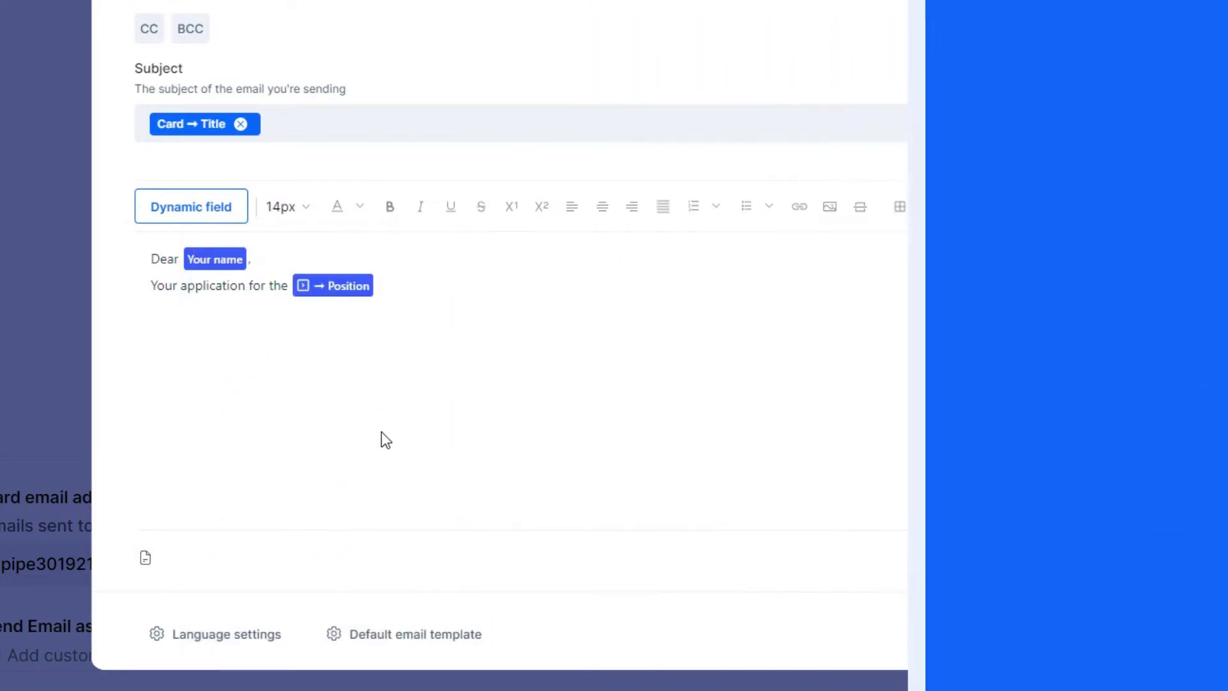
{"action": "type", "text": "position has been accepted"}
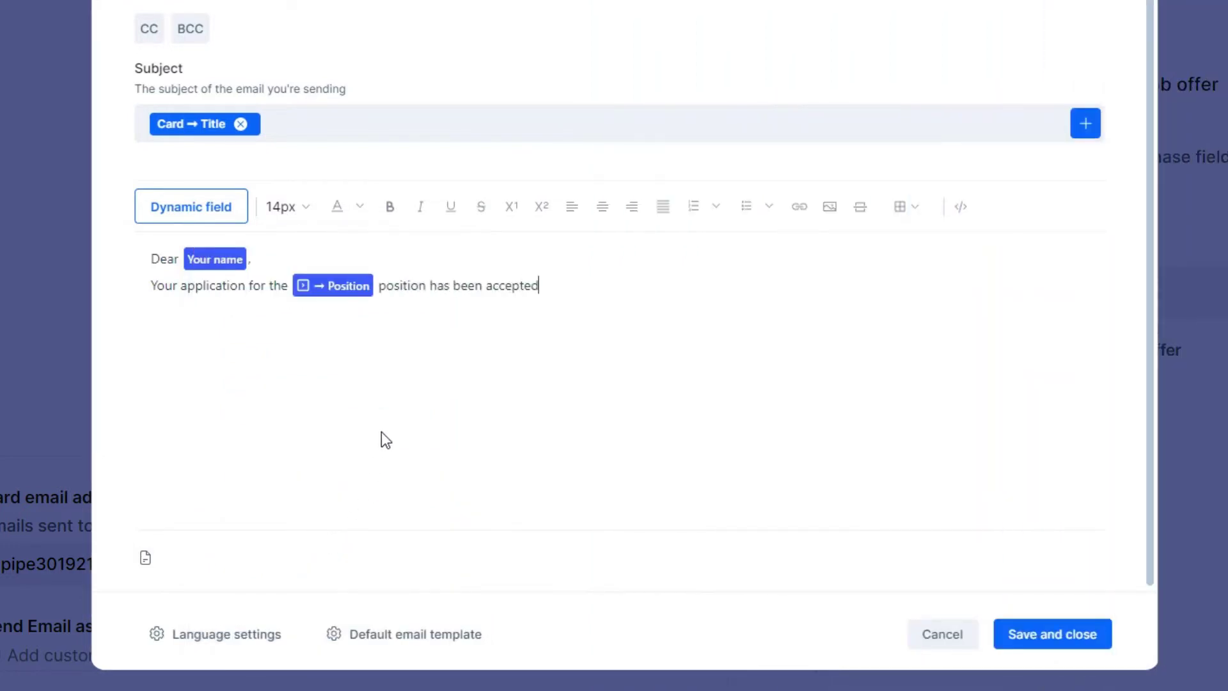
{"action": "type", "text": "Regards,"}
{"action": "key", "text": "Return"}
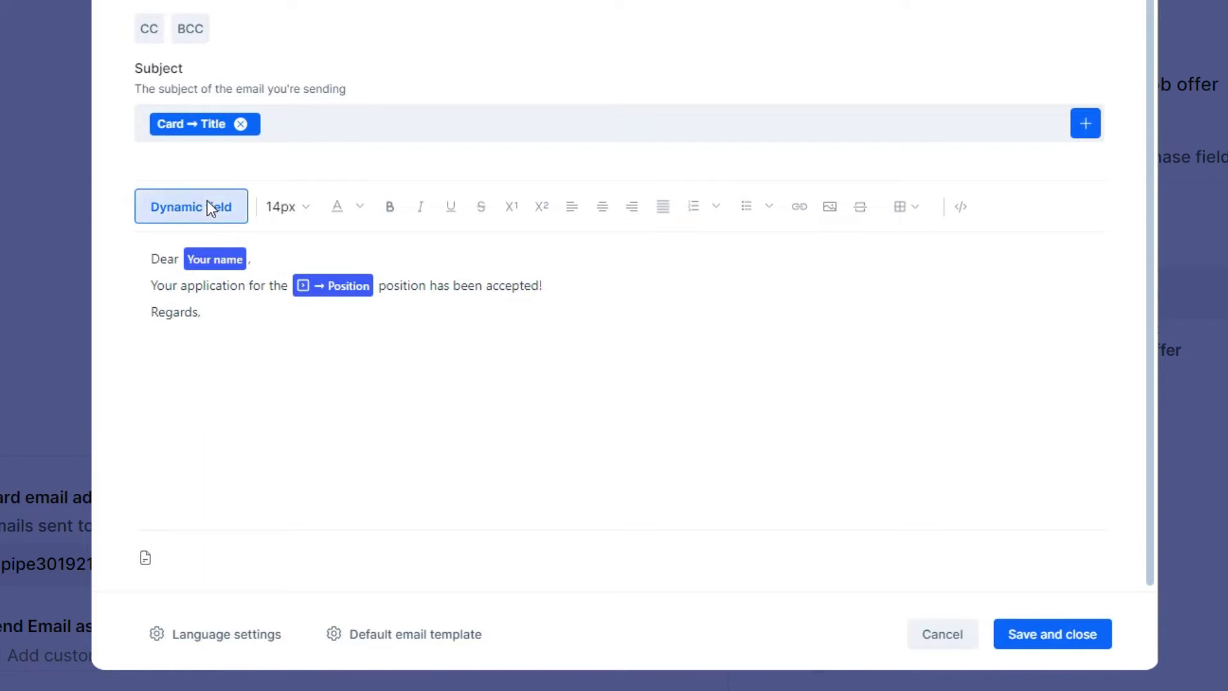
Sign off with the Assignees Name dynamic field and save the Recruitment template
{"action": "left_click", "coordinate": [209, 208]}
{"action": "scroll", "coordinate": [404, 436], "scroll_direction": "down", "scroll_amount": 5}
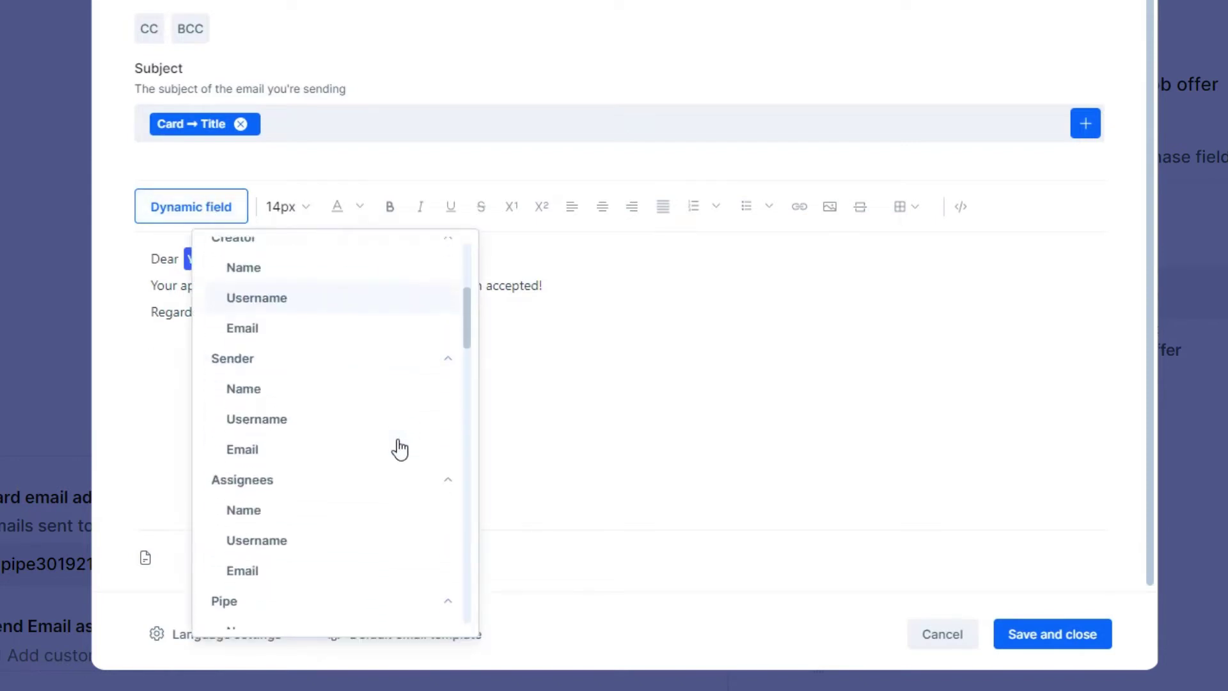
{"action": "left_click", "coordinate": [350, 505]}
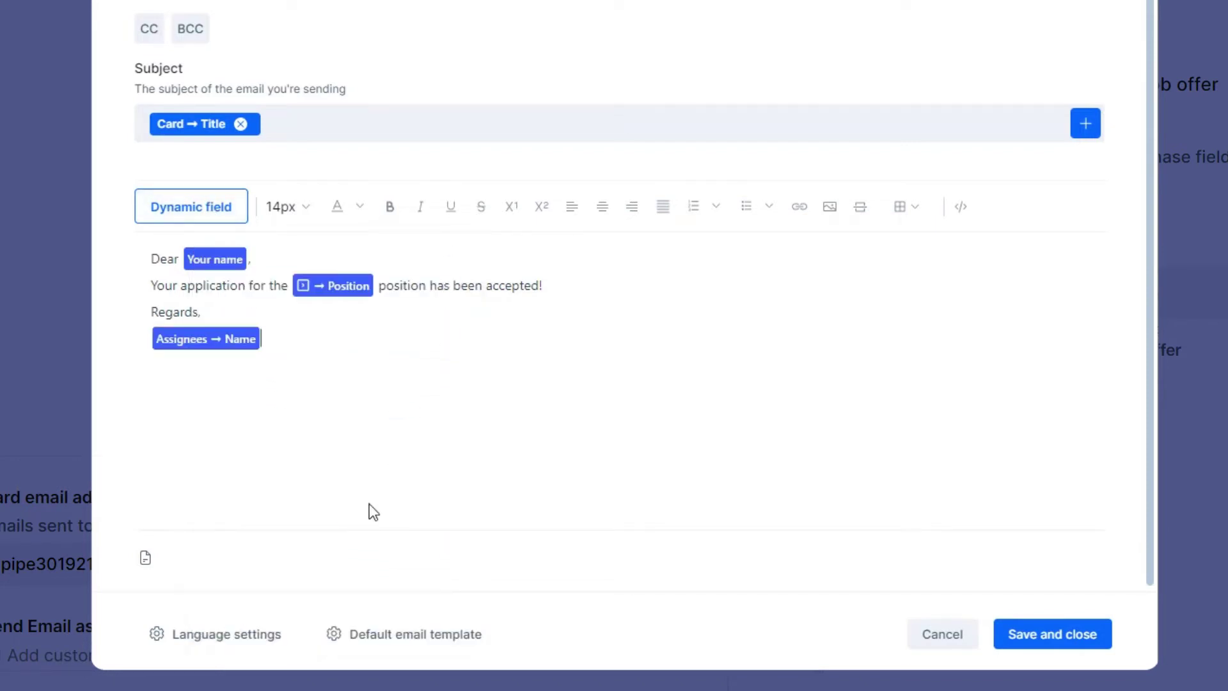
{"action": "left_click", "coordinate": [1034, 649]}
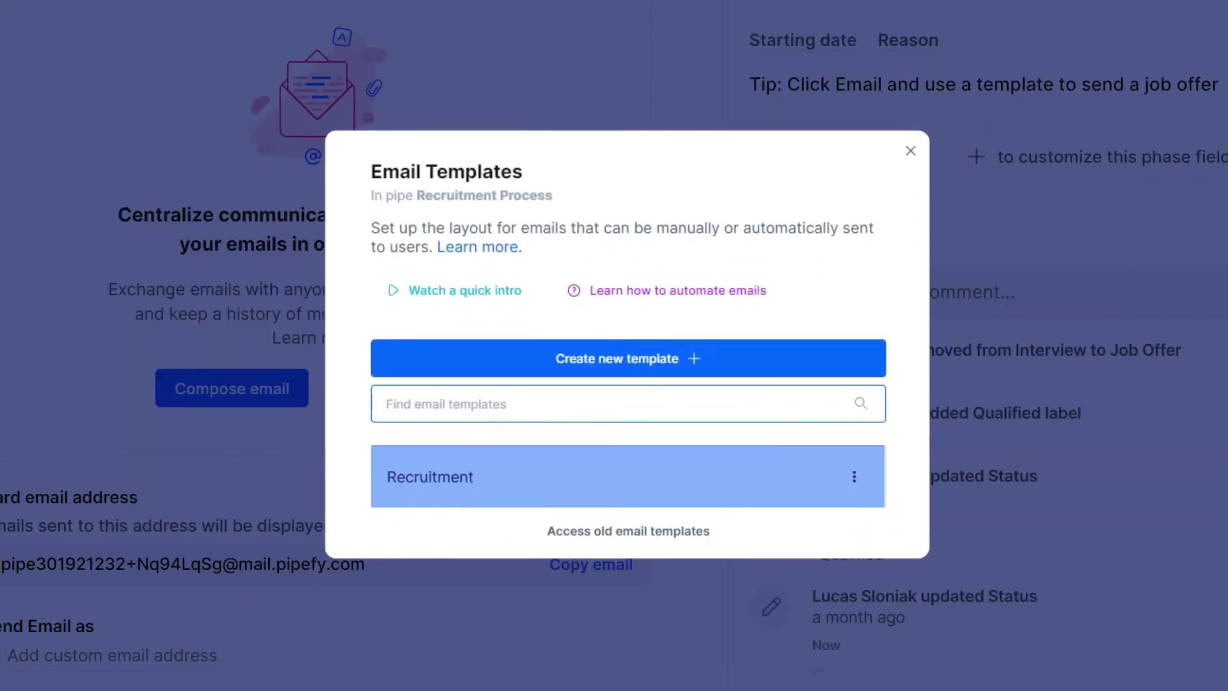
Start a new email on the card using the Recruitment template
{"action": "key", "text": "Escape"}
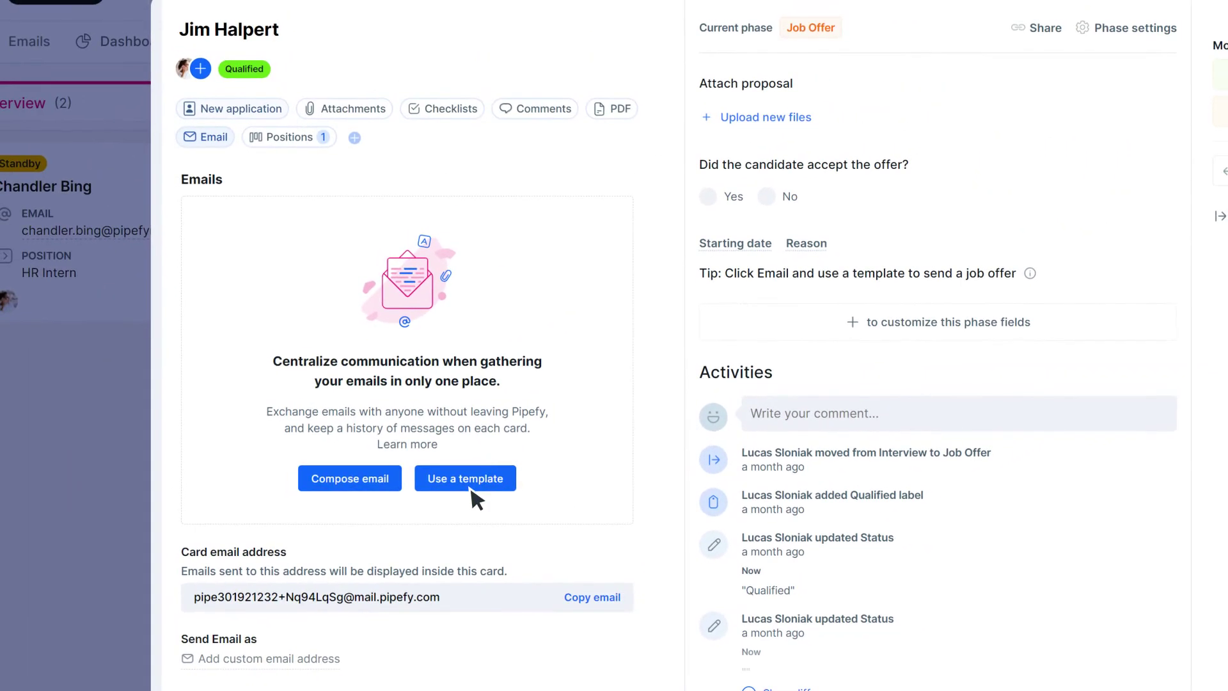
{"action": "left_click", "coordinate": [473, 489]}
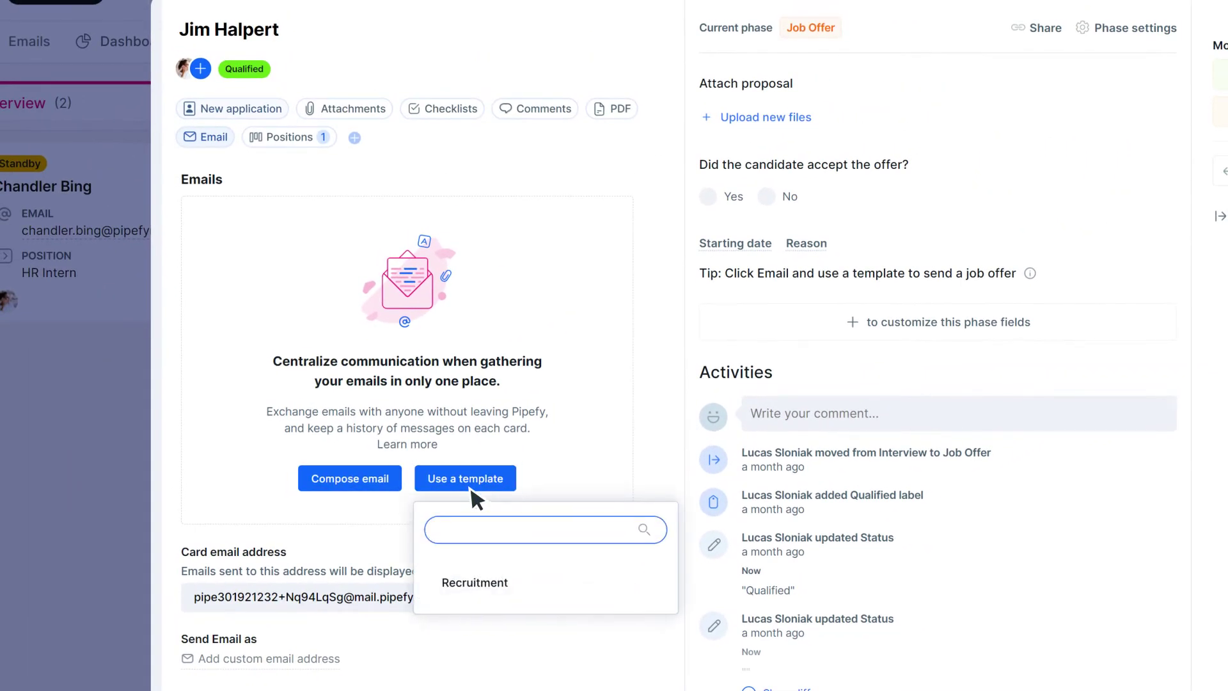
{"action": "left_click", "coordinate": [542, 584]}
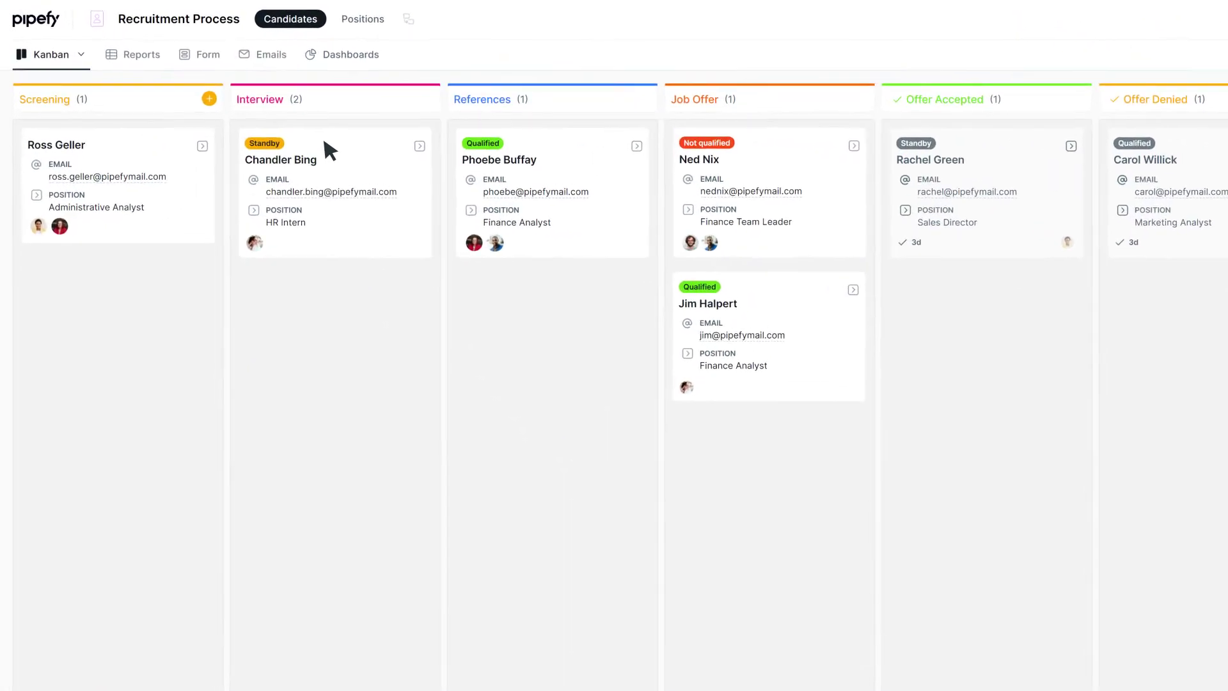
In the Emails inbox, compose an email for the candidate's card filled from the Recruitment template
{"action": "left_click", "coordinate": [255, 57]}
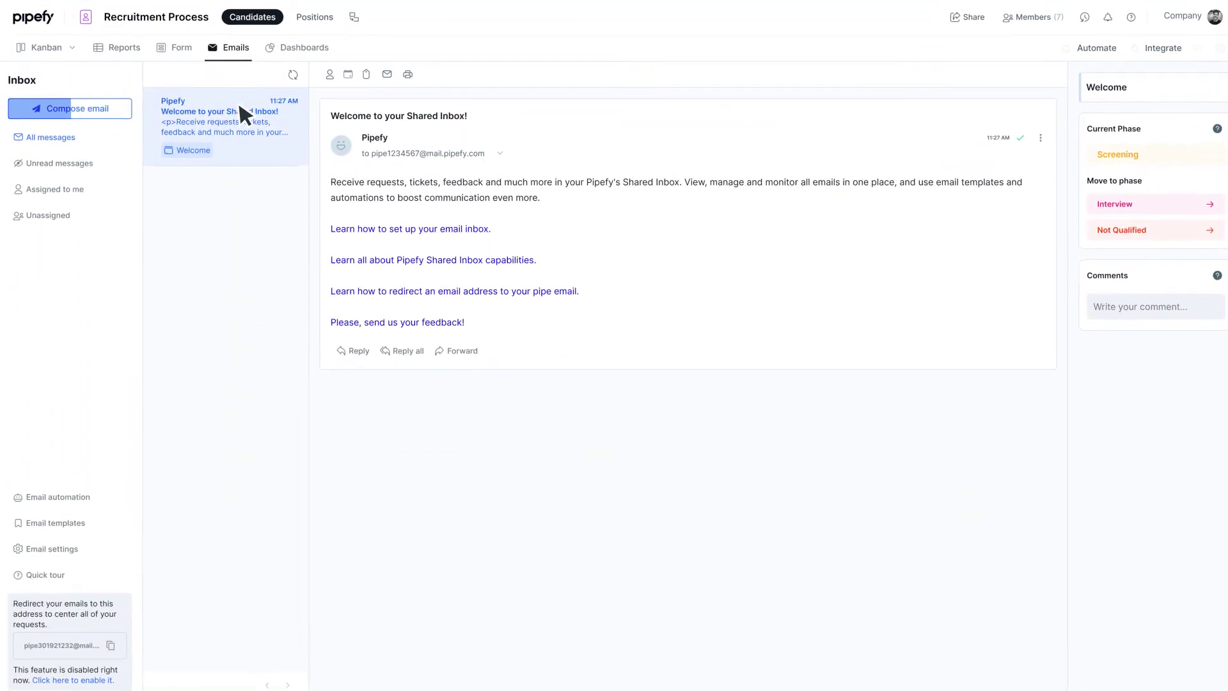
{"action": "left_click", "coordinate": [66, 109]}
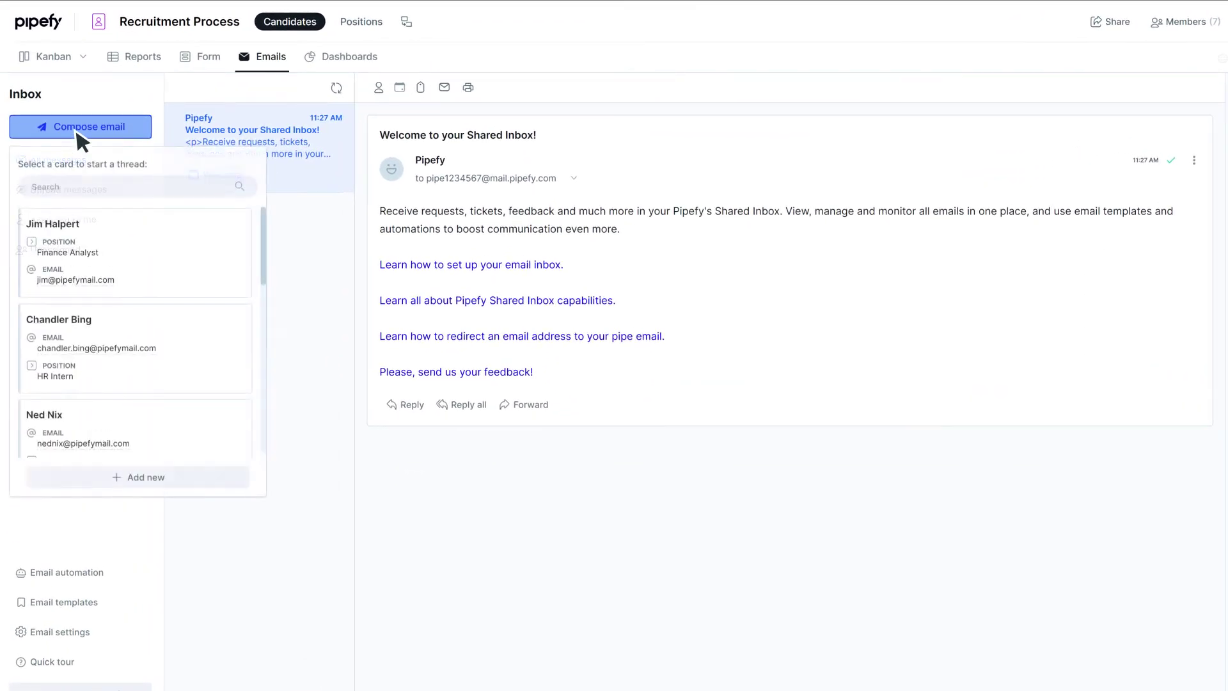
{"action": "left_click", "coordinate": [165, 250]}
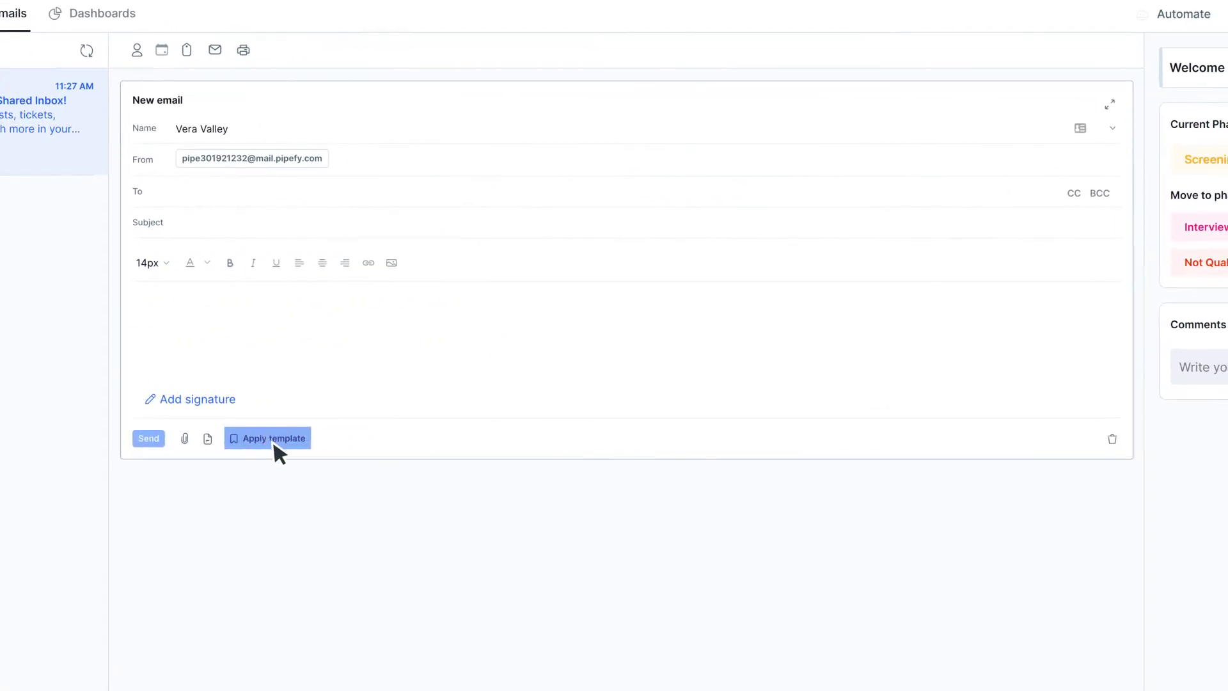
{"action": "left_click", "coordinate": [363, 430]}
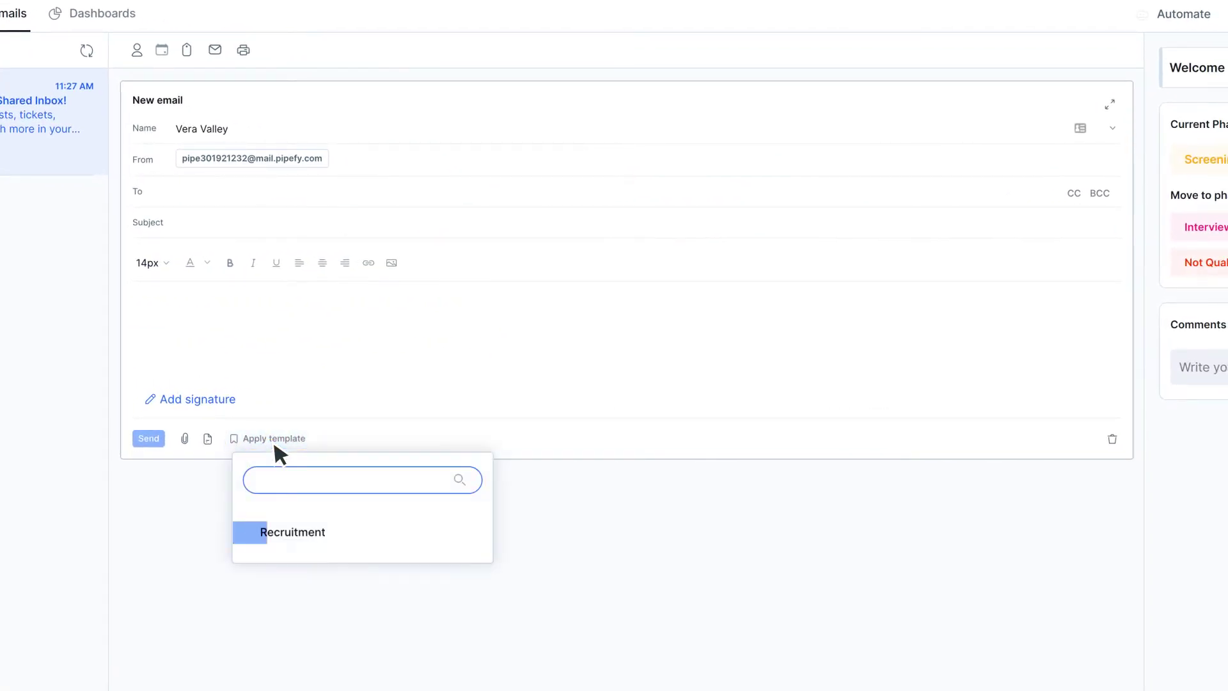
{"action": "left_click", "coordinate": [345, 534]}
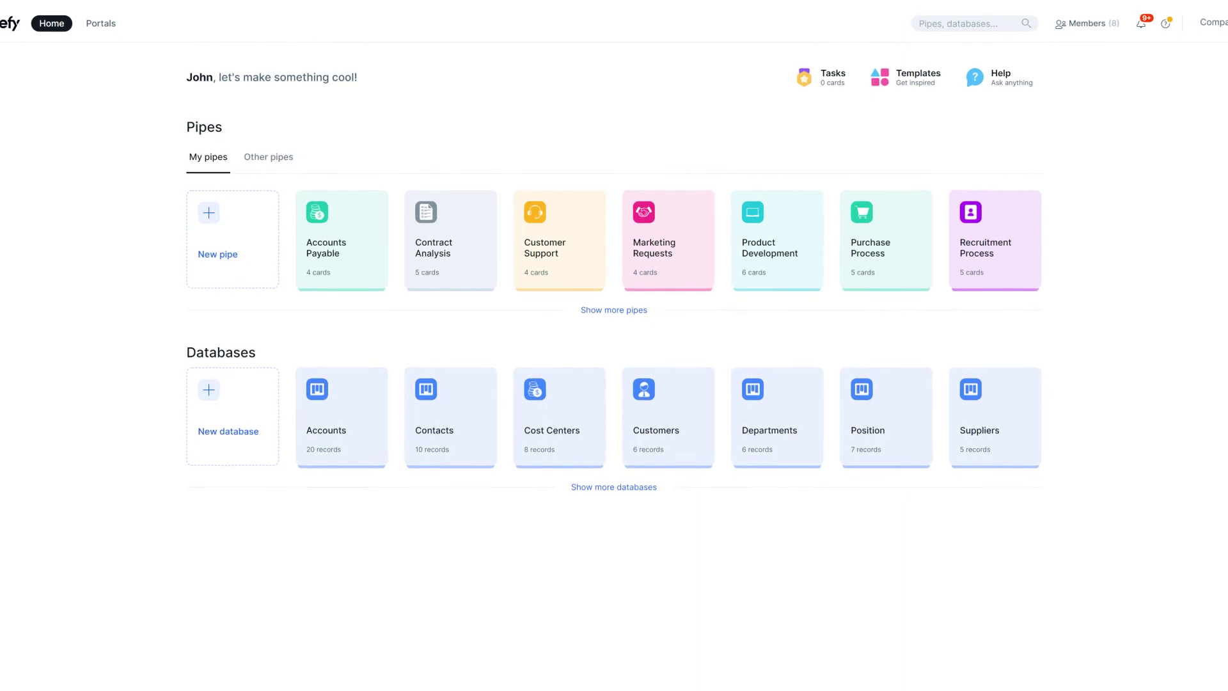
Show the help menu with Support and Education resources from the top-right help icon
{"action": "left_click", "coordinate": [1127, 17]}
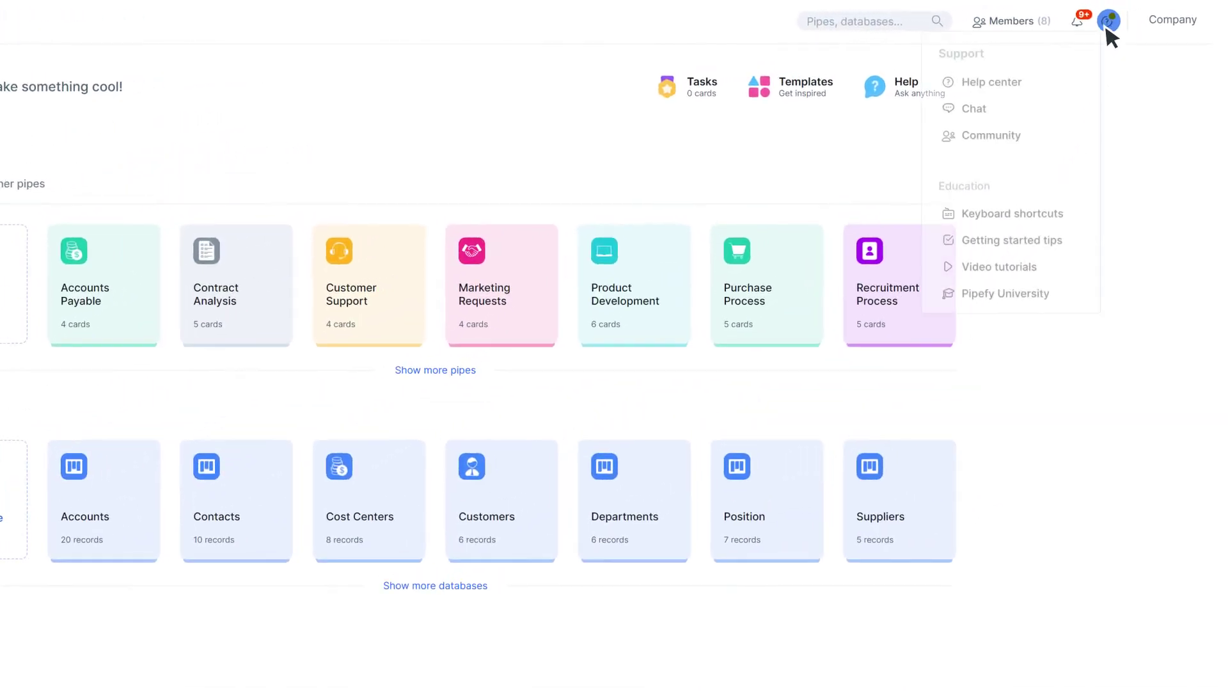